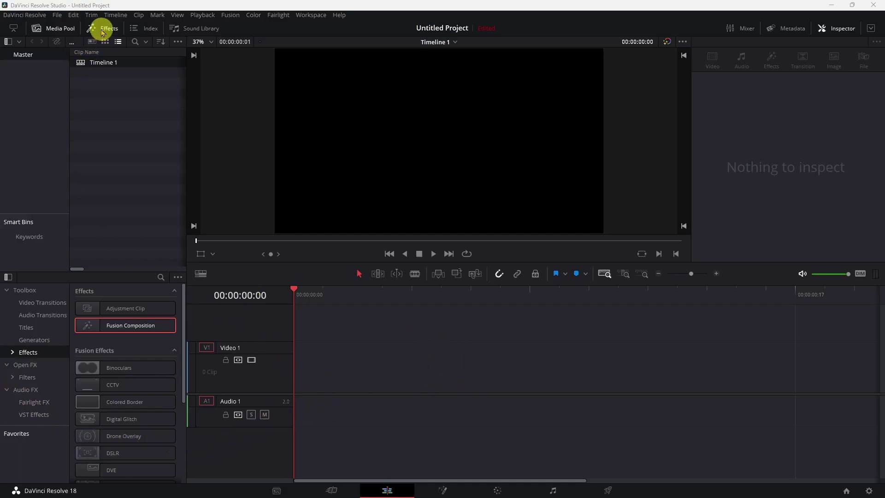
# Place a Fusion Composition clip on Video 1, open it in Fusion, and shift MediaOut1 right
pyautogui.moveTo(139, 324); pyautogui.dragTo(348, 386)
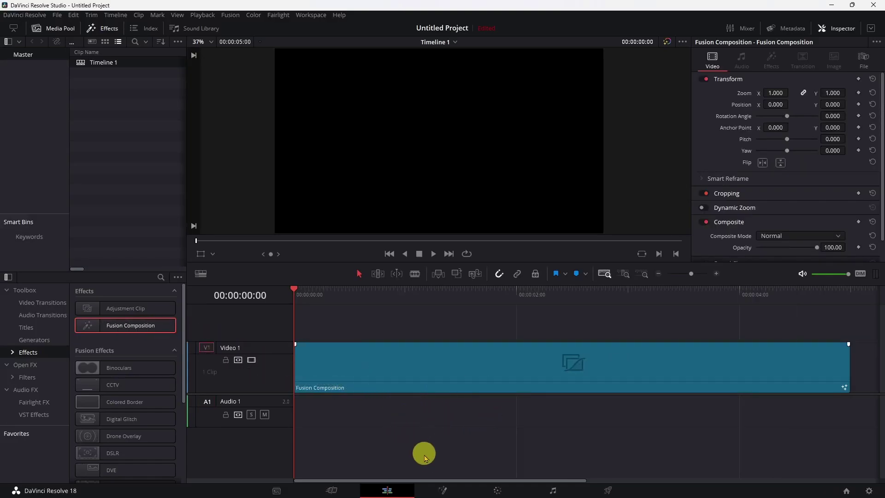
pyautogui.click(445, 490)
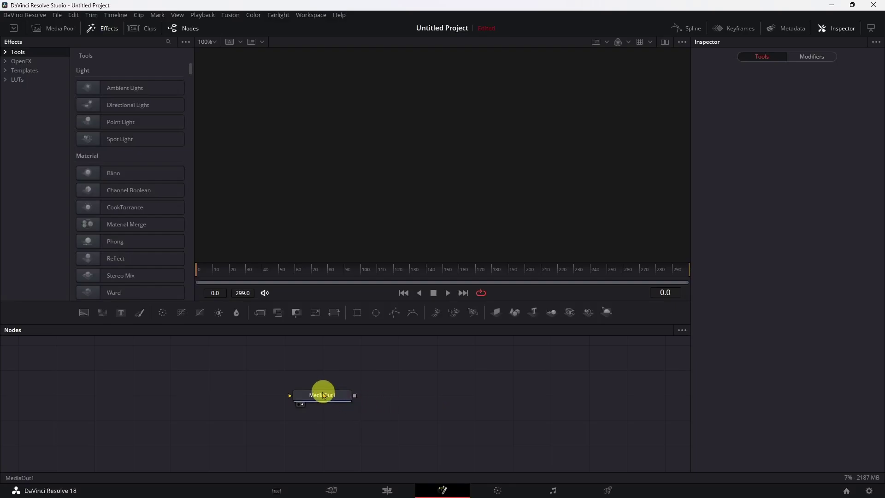
pyautogui.moveTo(322, 393); pyautogui.dragTo(626, 380)
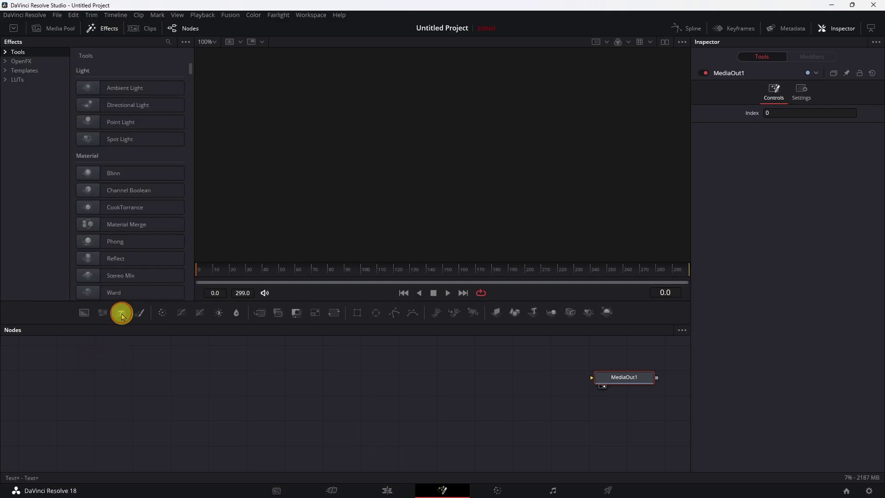
# Add a 'Light Rays' Text+ node wired to MediaOut1, with Size 0.1614 and Tracking 1.134
pyautogui.moveTo(122, 316); pyautogui.dragTo(464, 381)
pyautogui.click(745, 161)
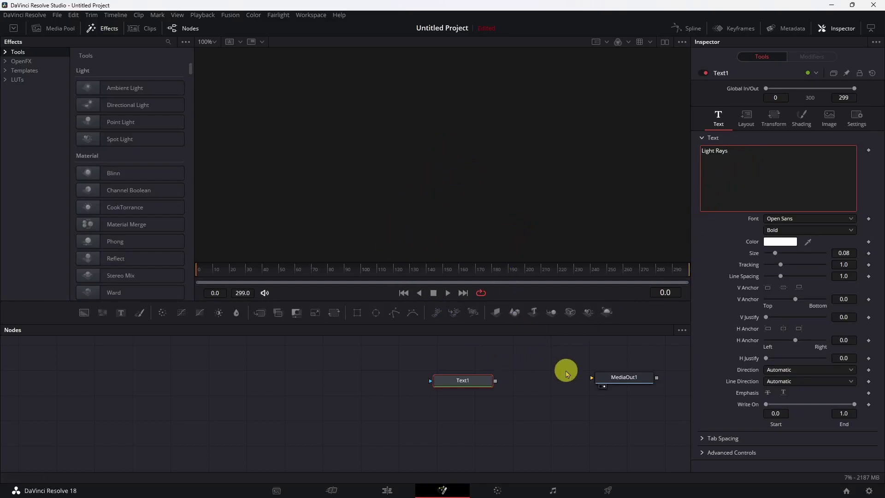
pyautogui.moveTo(496, 381); pyautogui.dragTo(597, 377)
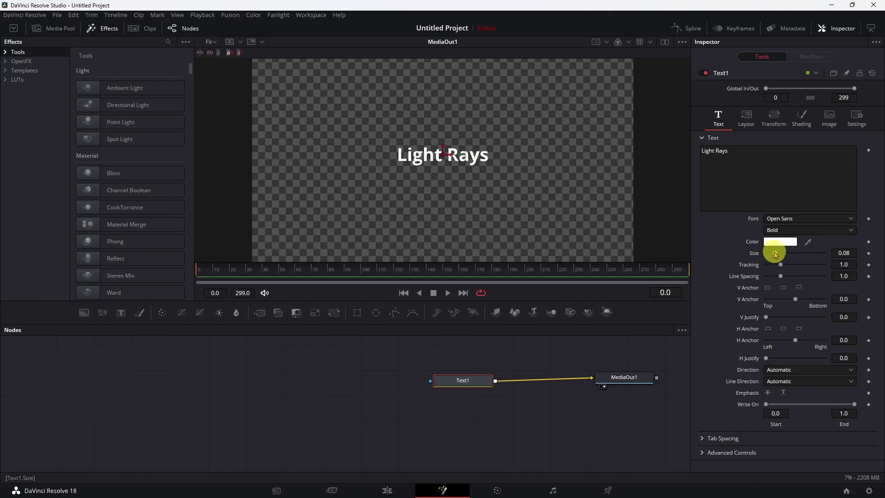
pyautogui.moveTo(777, 253); pyautogui.dragTo(783, 262)
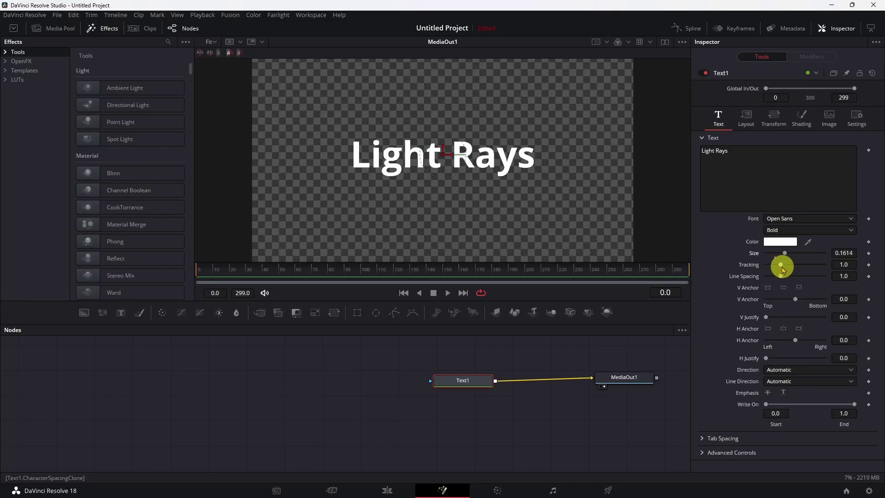
pyautogui.moveTo(783, 267); pyautogui.dragTo(782, 263)
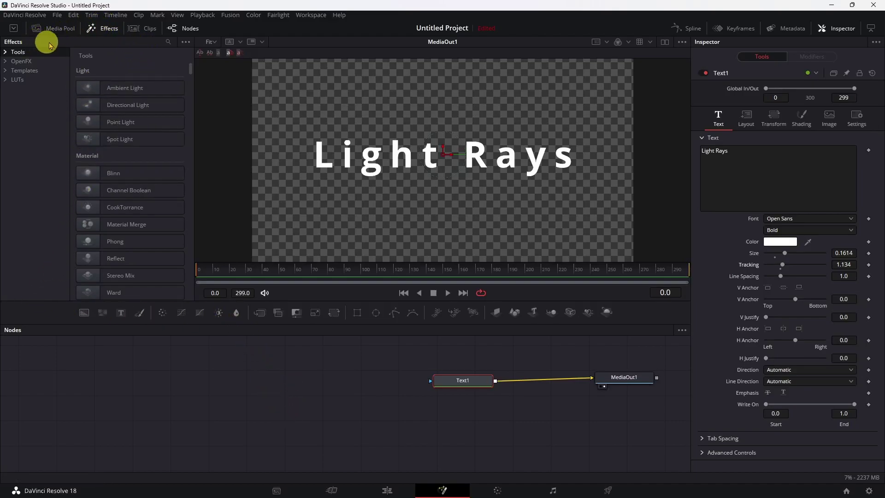
# Find the Rays effect and wire it between Text1 and MediaOut1
pyautogui.click(169, 44)
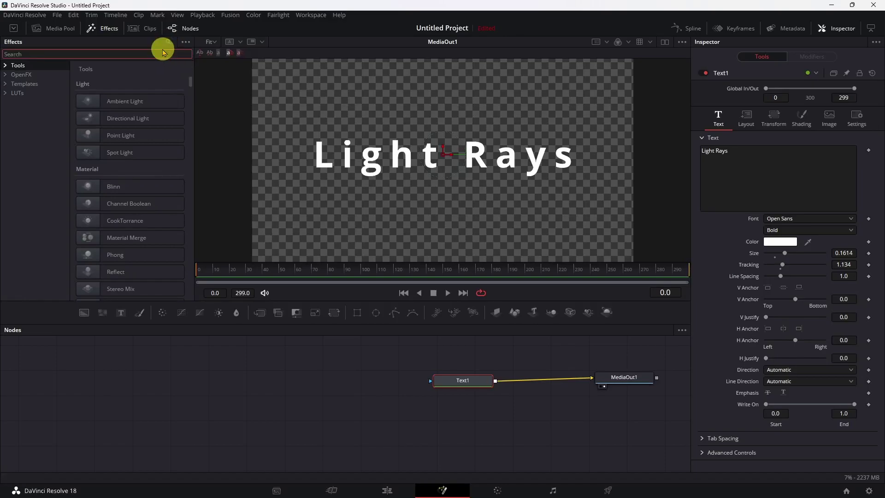
pyautogui.write('ray')
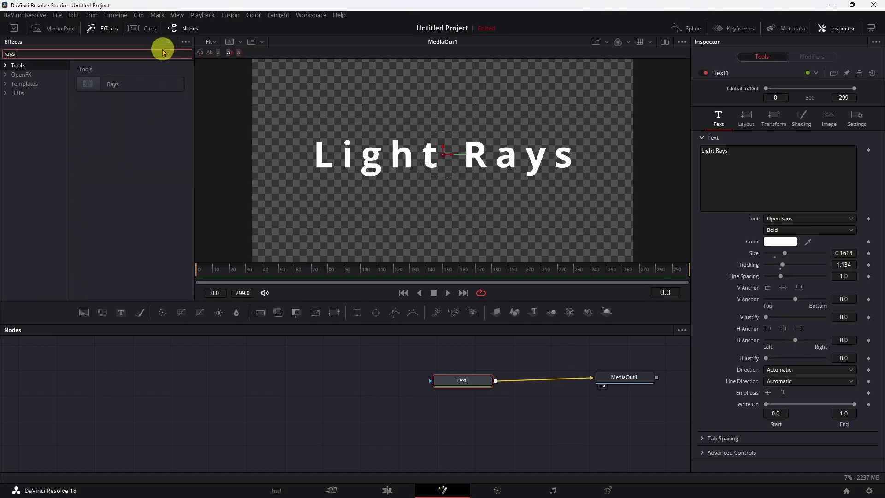
pyautogui.write('s')
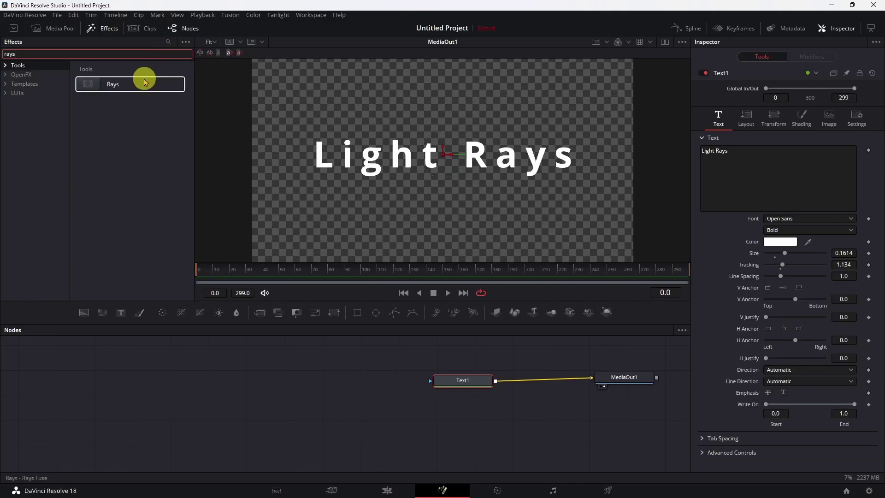
pyautogui.moveTo(137, 81); pyautogui.dragTo(491, 354)
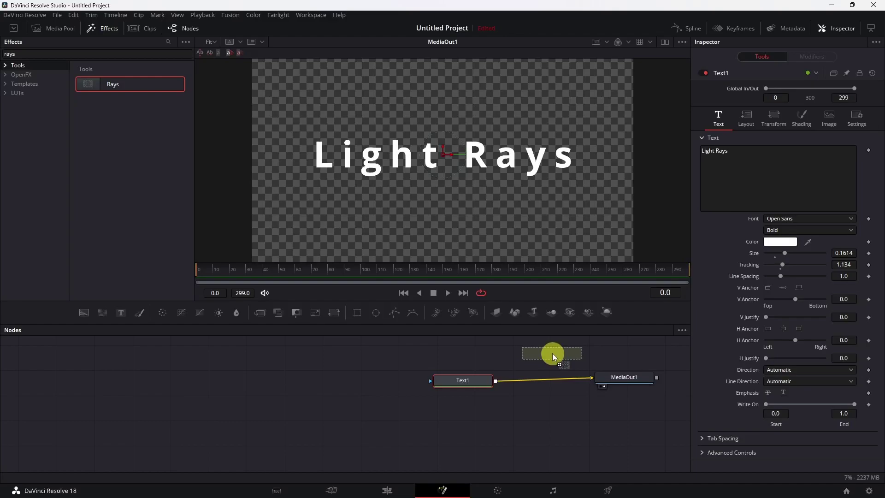
pyautogui.moveTo(552, 353); pyautogui.dragTo(551, 355)
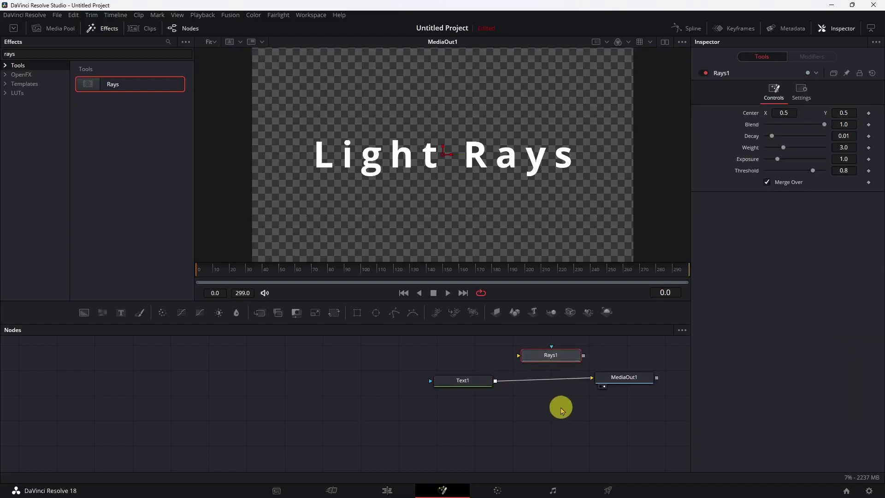
pyautogui.moveTo(584, 379); pyautogui.dragTo(517, 355)
pyautogui.moveTo(580, 359); pyautogui.dragTo(555, 383)
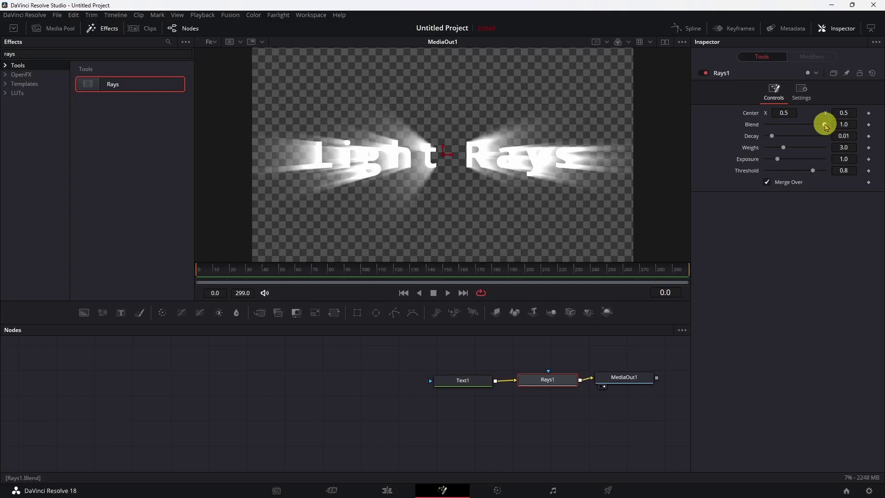
# Lower the Rays1 Blend slider to 0.433
pyautogui.moveTo(825, 126); pyautogui.dragTo(794, 128)
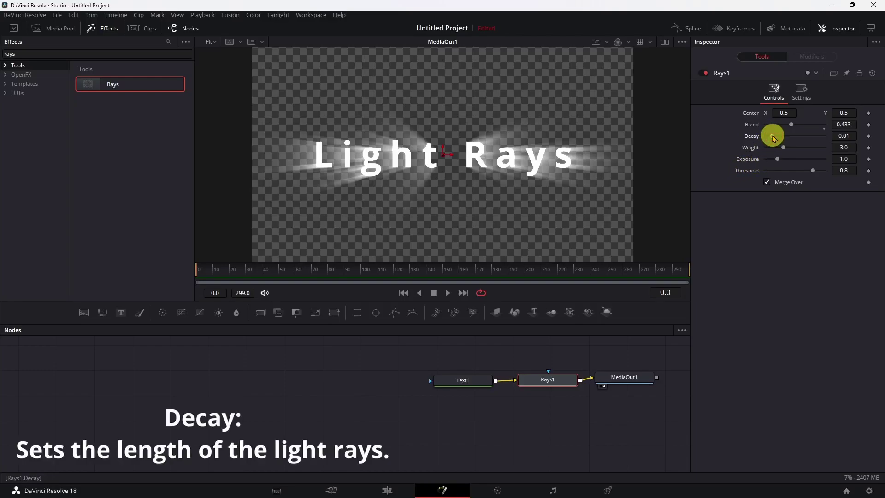
# Set Rays1 to Decay 0.01, Weight 6.3, Exposure 1.299 and Threshold 0.8
pyautogui.moveTo(773, 137); pyautogui.dragTo(774, 141)
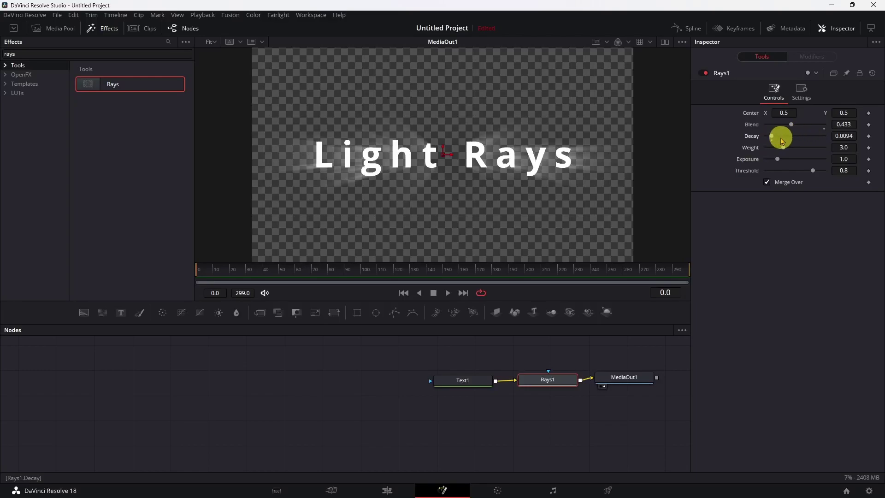
pyautogui.doubleClick(756, 140)
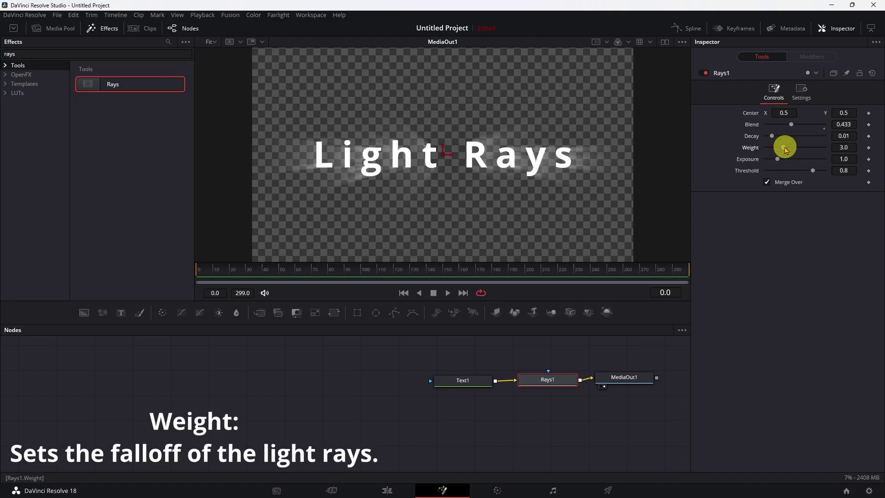
pyautogui.moveTo(786, 150); pyautogui.dragTo(803, 150)
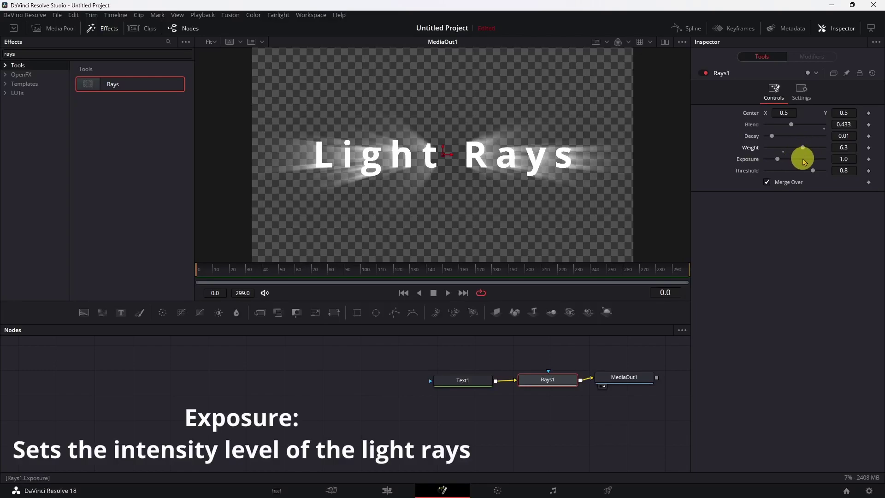
pyautogui.moveTo(804, 164); pyautogui.dragTo(782, 164)
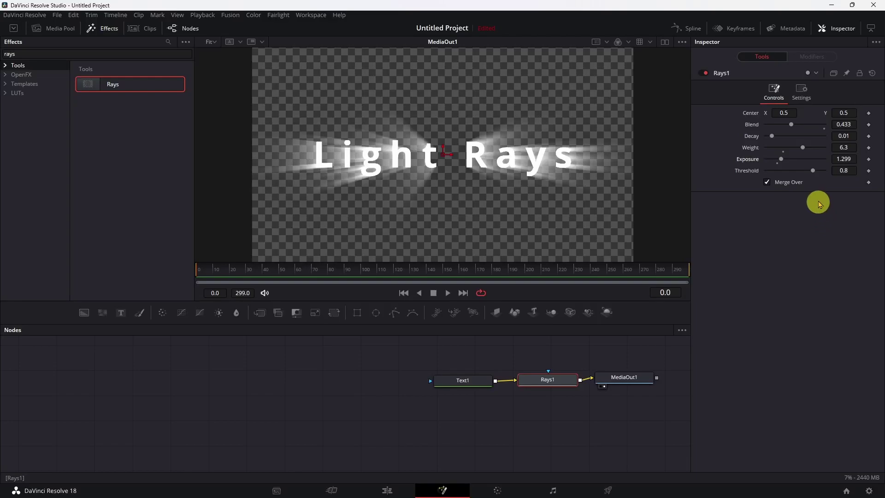
pyautogui.moveTo(813, 172)
pyautogui.mouseDown()
pyautogui.moveTo(843, 172)
pyautogui.moveTo(768, 178)
pyautogui.moveTo(816, 177)
pyautogui.mouseUp()
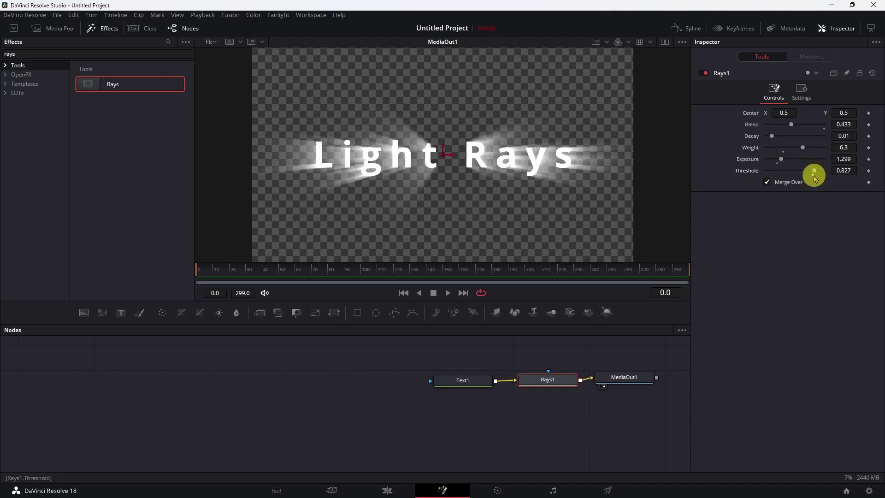
pyautogui.moveTo(814, 177); pyautogui.dragTo(813, 178)
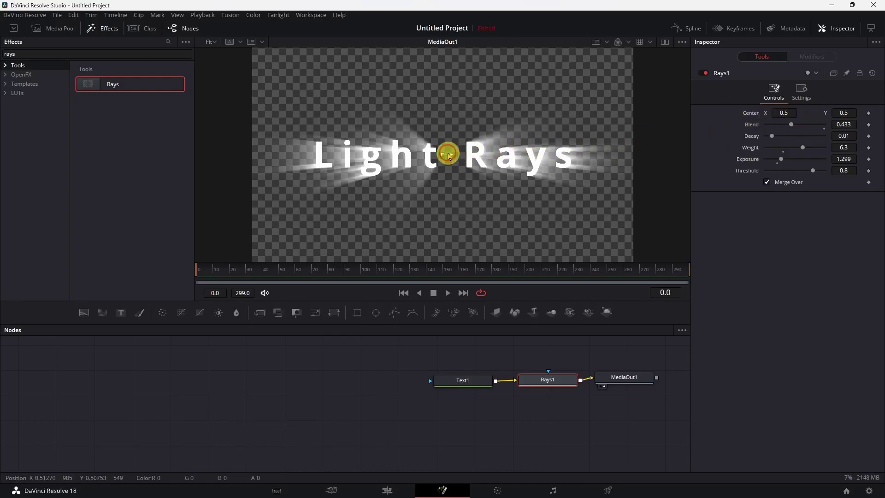
# Try moving the ray centre, then reset Rays1's Center to 0.5, 0.5
pyautogui.moveTo(450, 155)
pyautogui.mouseDown()
pyautogui.moveTo(543, 152)
pyautogui.moveTo(317, 160)
pyautogui.moveTo(404, 148)
pyautogui.moveTo(450, 156)
pyautogui.moveTo(443, 93)
pyautogui.moveTo(439, 203)
pyautogui.moveTo(440, 104)
pyautogui.moveTo(444, 159)
pyautogui.mouseUp()
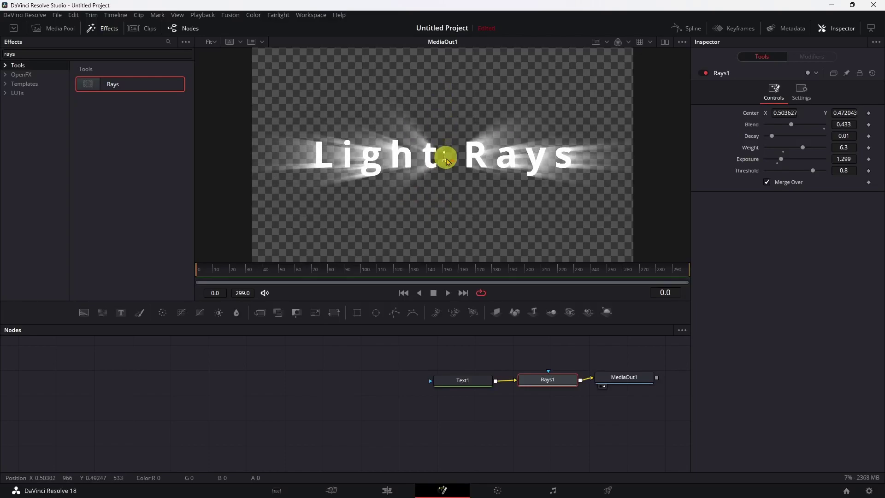
pyautogui.doubleClick(749, 115)
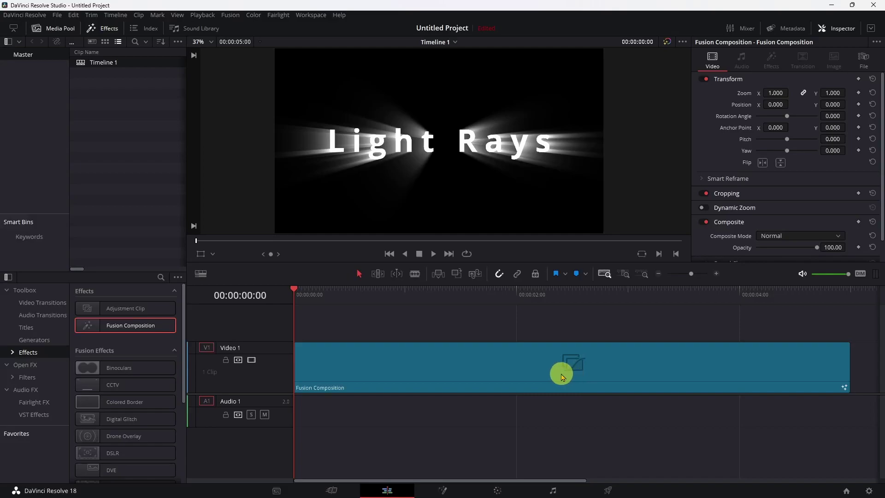
# Reopen the composition in Fusion and select Text1, then Rays1 to show its controls
pyautogui.click(442, 490)
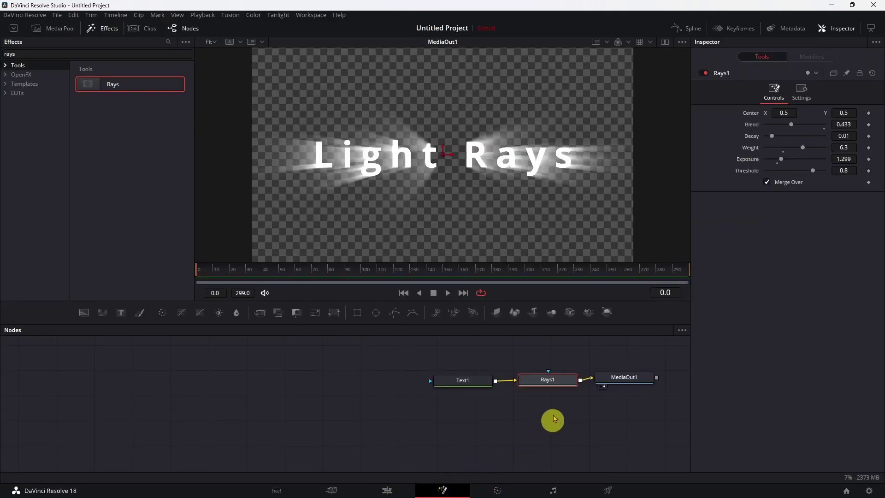
pyautogui.click(475, 381)
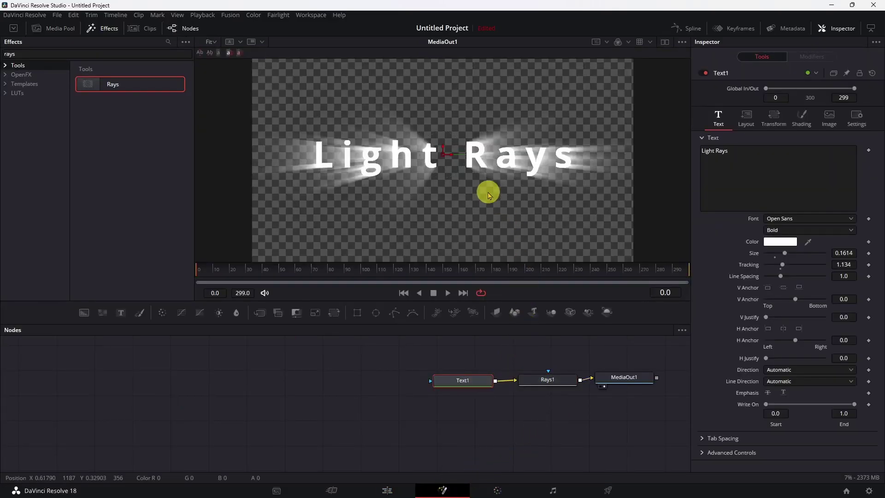
pyautogui.click(558, 383)
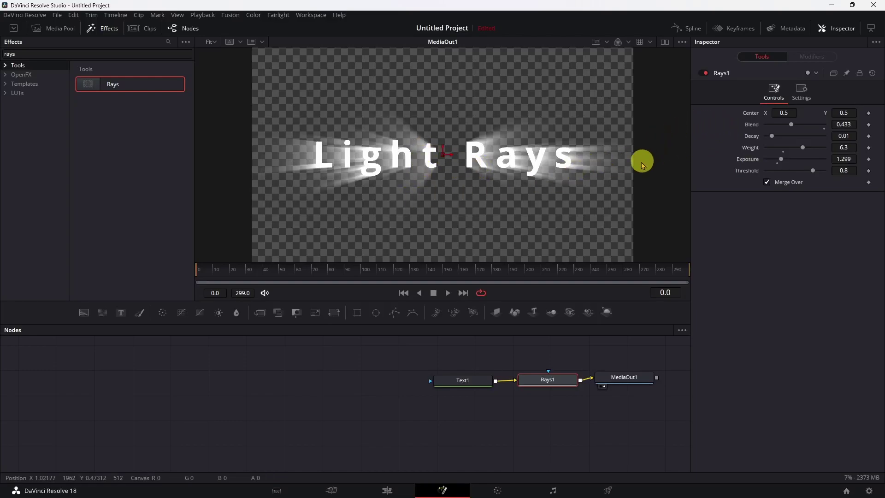
# In Rays1 Settings, toggle red and green channel processing, previewing cyan and magenta tints
pyautogui.click(801, 94)
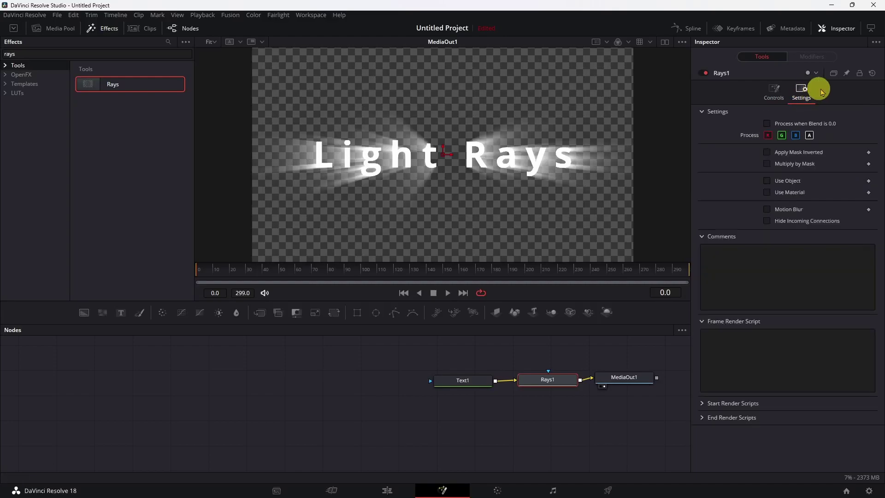
pyautogui.click(768, 136)
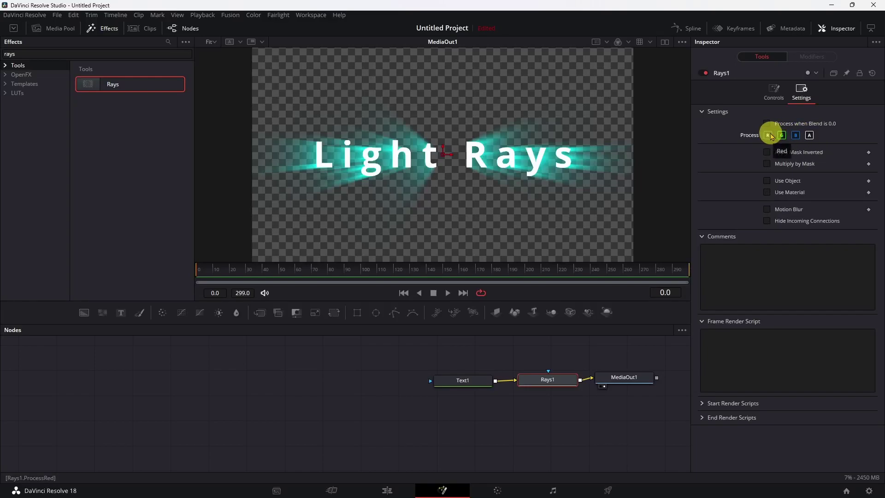
pyautogui.click(769, 136)
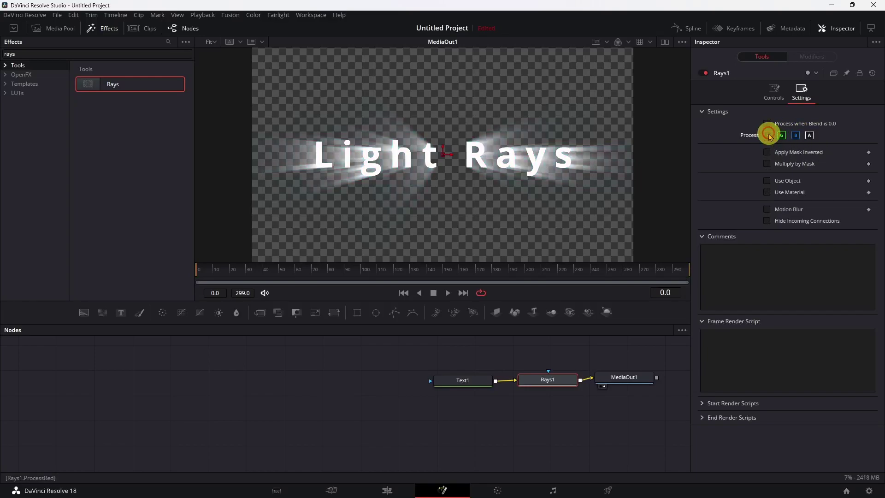
pyautogui.click(769, 136)
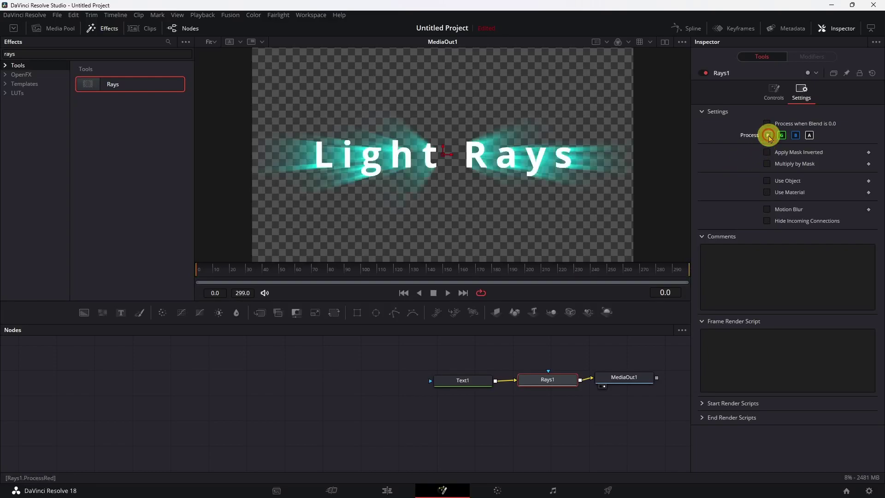
pyautogui.click(796, 136)
pyautogui.click(769, 135)
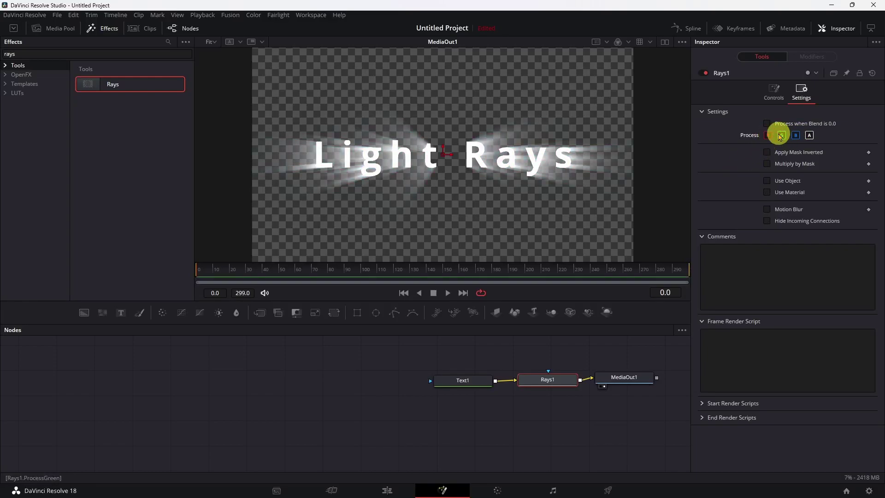
pyautogui.click(782, 136)
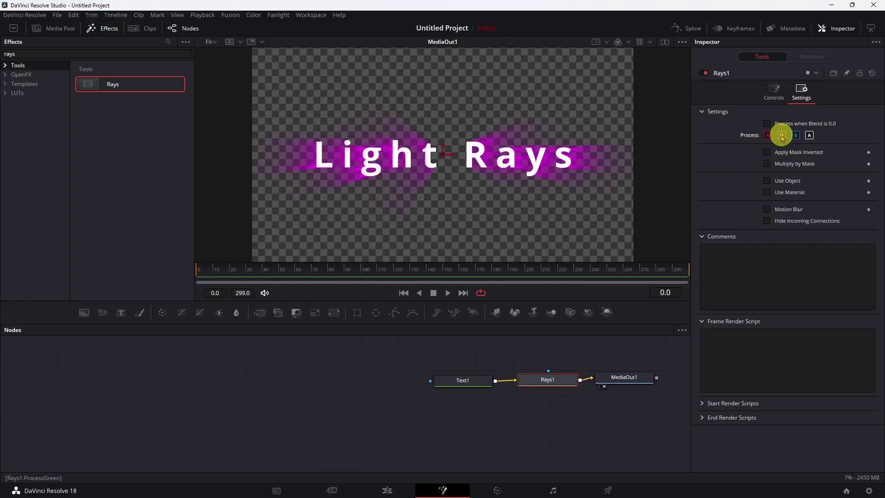
pyautogui.click(783, 136)
# Toggle blue, green and alpha processing, leaving blue off so the rays glow yellow
pyautogui.click(796, 136)
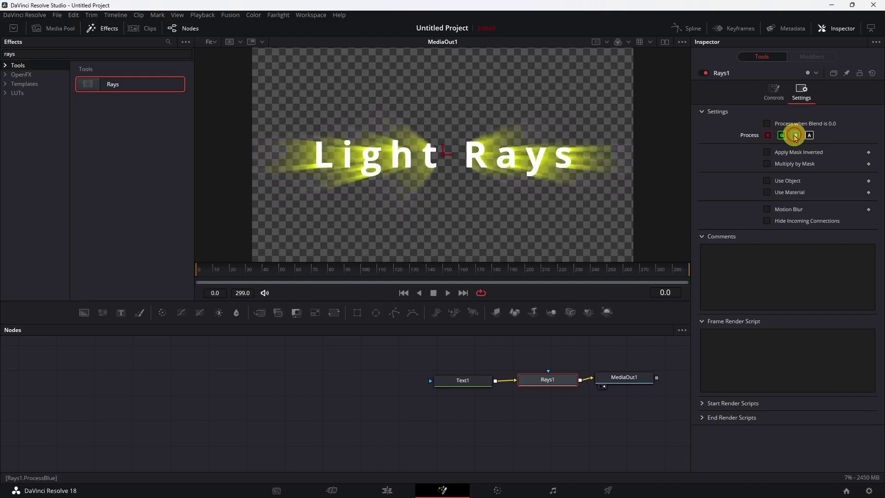
pyautogui.click(782, 136)
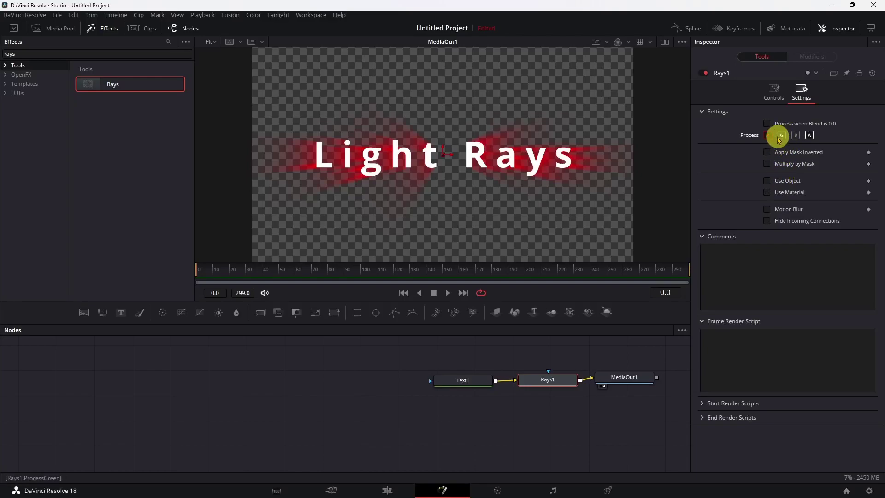
pyautogui.click(782, 136)
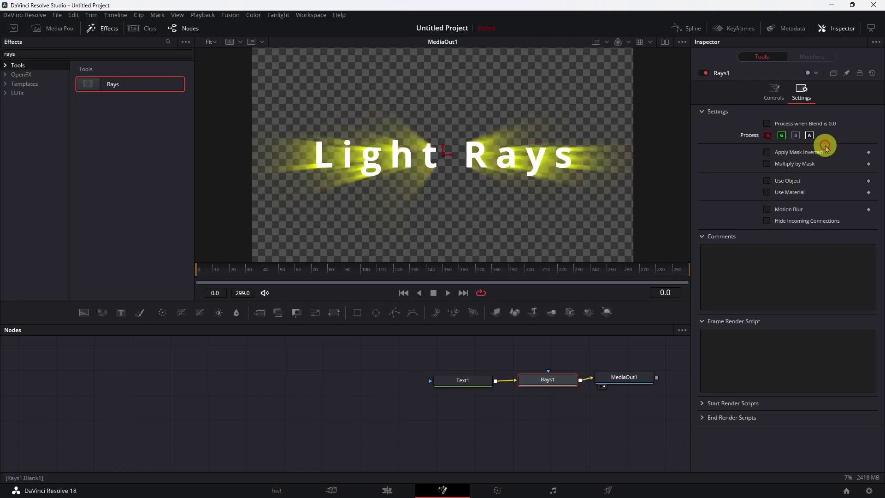
pyautogui.click(795, 136)
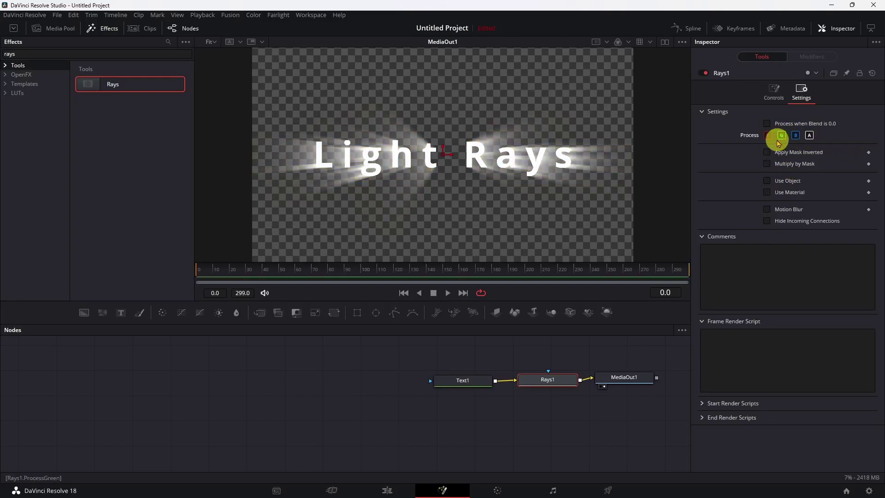
pyautogui.click(809, 136)
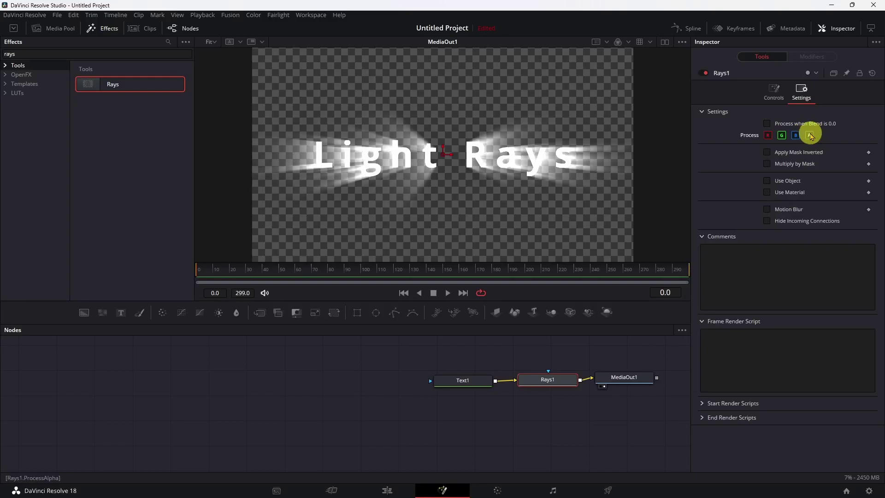
pyautogui.click(796, 135)
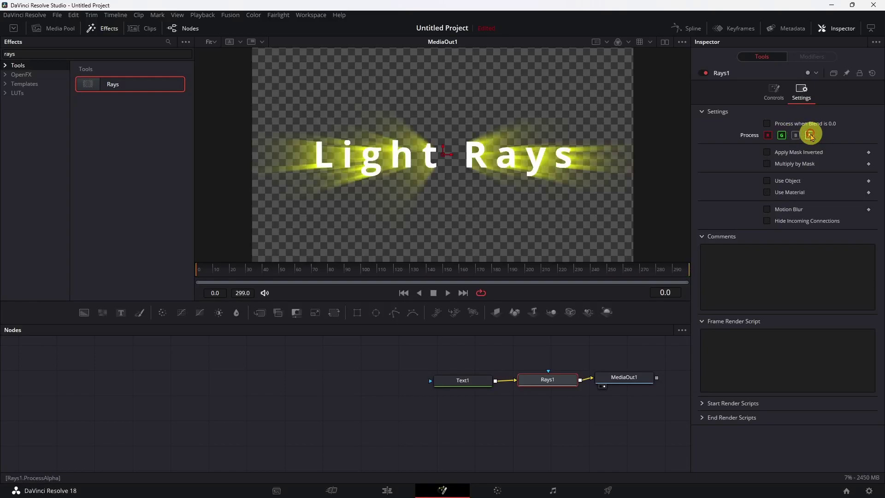
pyautogui.click(795, 135)
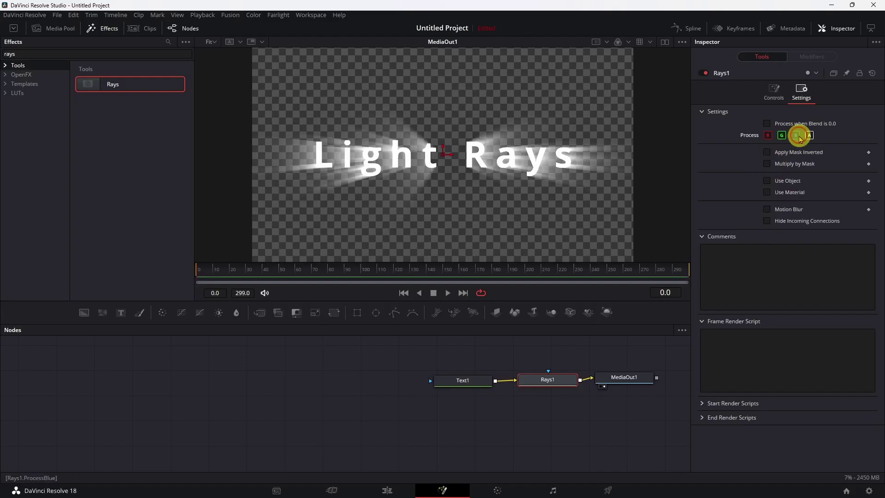
pyautogui.click(797, 136)
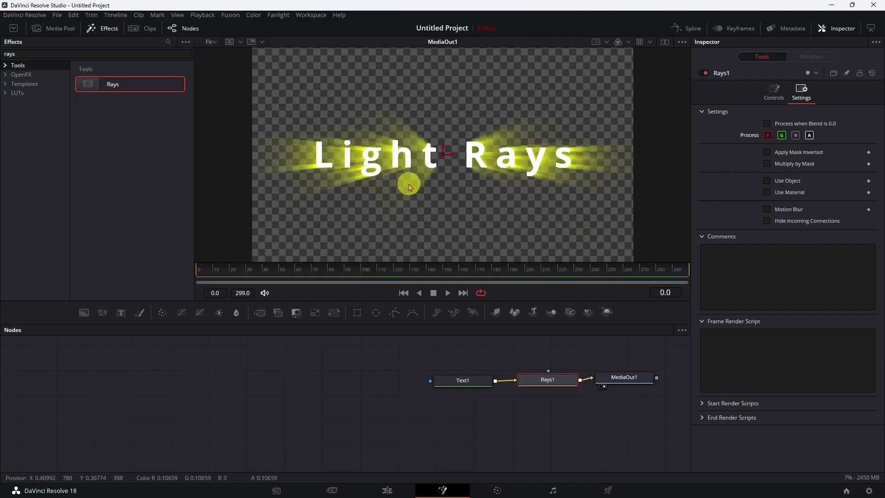
# Re-enable blue processing to whiten the rays and return to the Controls tab
pyautogui.click(796, 136)
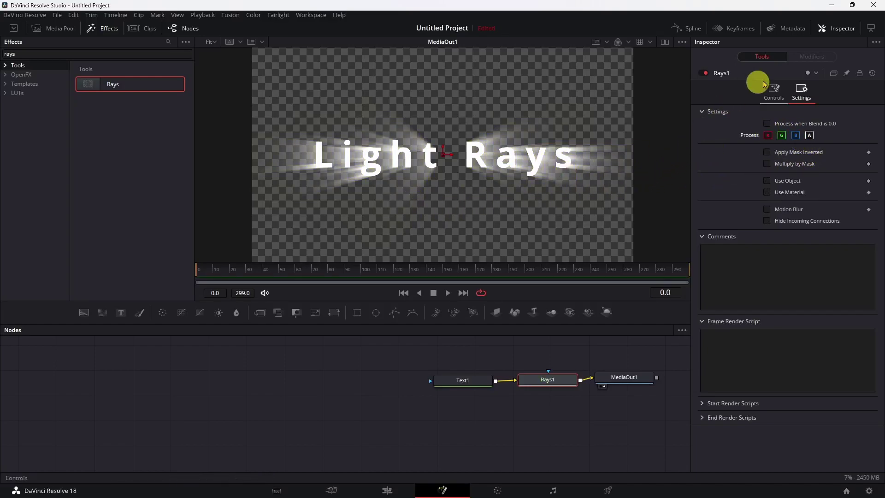
pyautogui.click(779, 97)
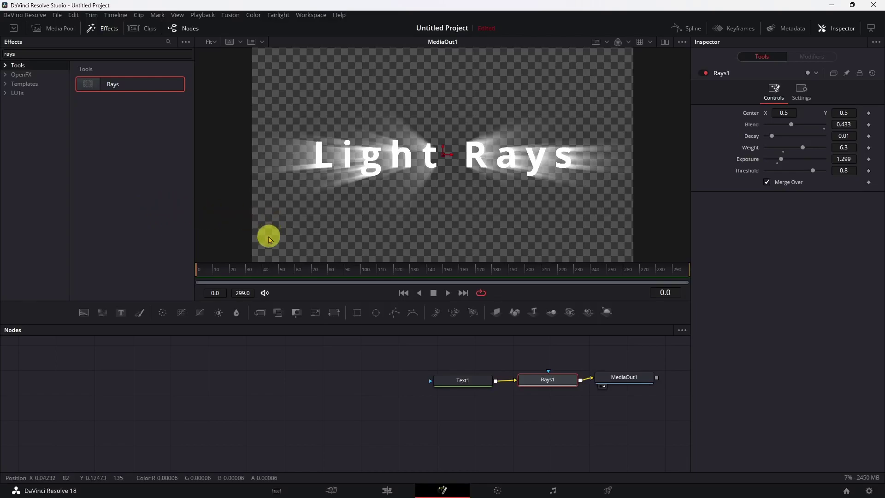